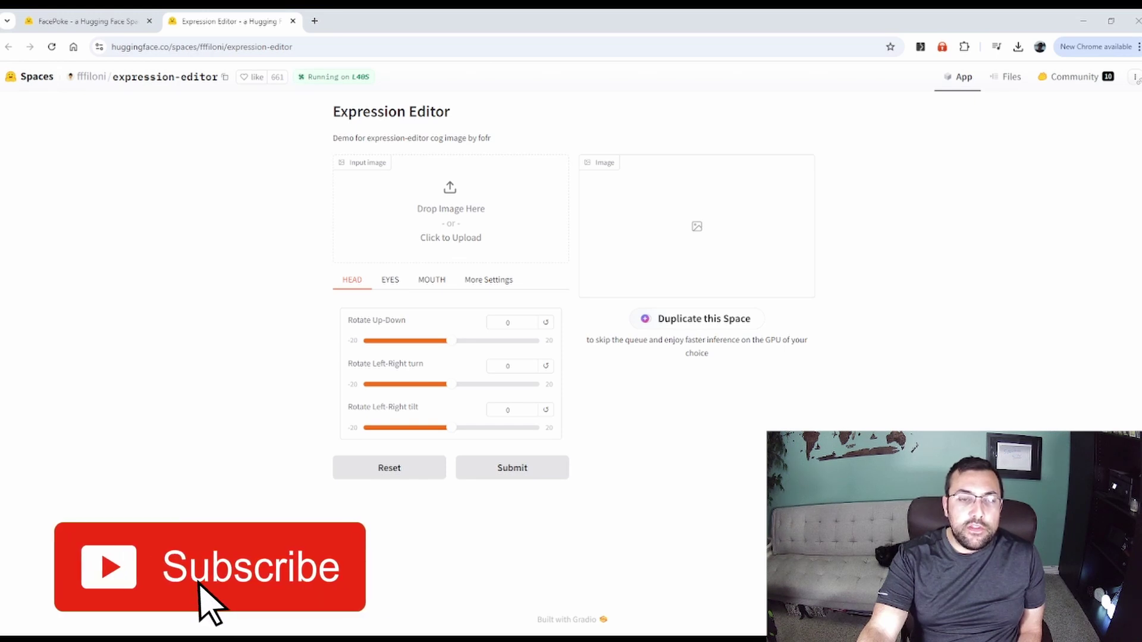
Step: Drop the Mona Lisa portrait into Expression Editor's Input image box
{"action": "left_click_drag", "start_coordinate": [1141, 209], "coordinate": [451, 208]}
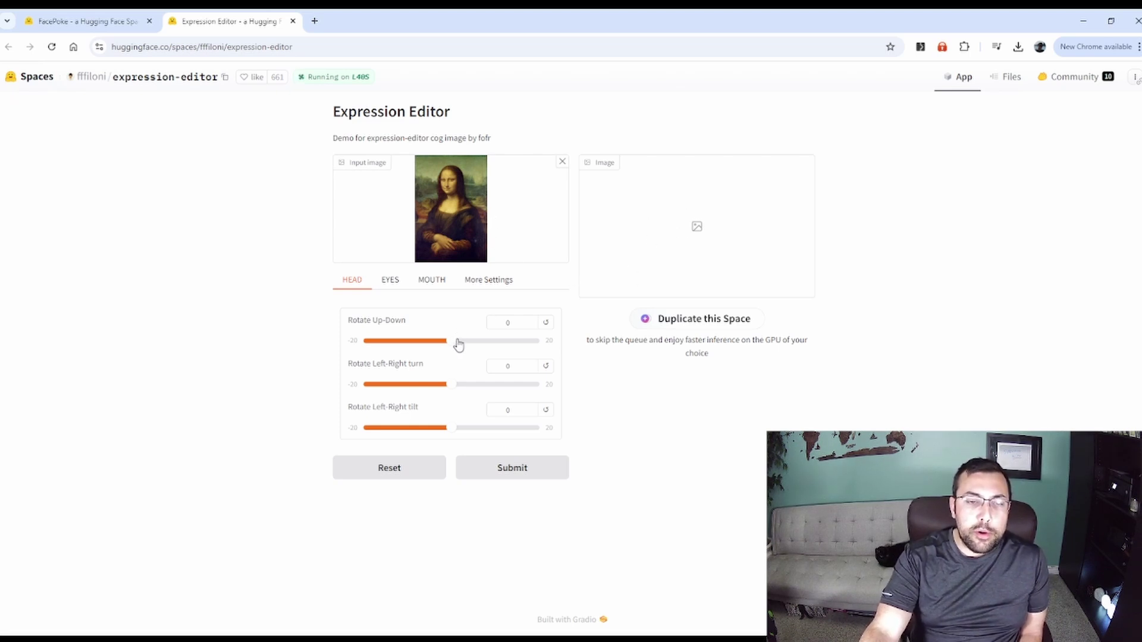
Step: Re-pose the Mona Lisa's head to up-down -11, left-right turn 15.5 and tilt -10.7
{"action": "left_click_drag", "start_coordinate": [458, 345], "coordinate": [402, 344]}
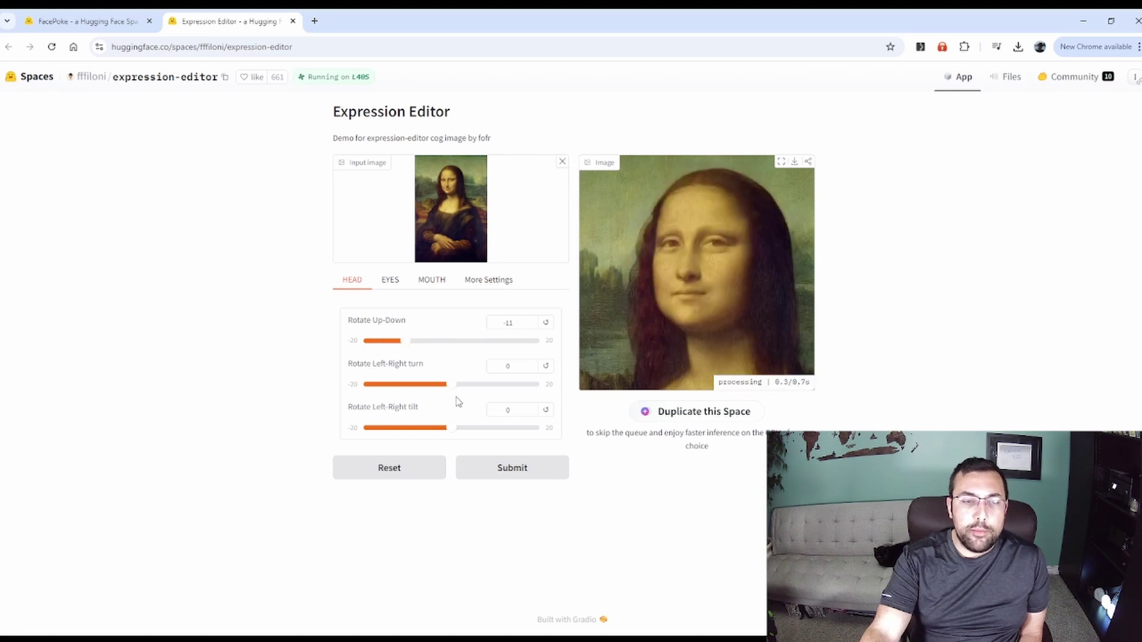
{"action": "left_click_drag", "start_coordinate": [469, 386], "coordinate": [514, 390]}
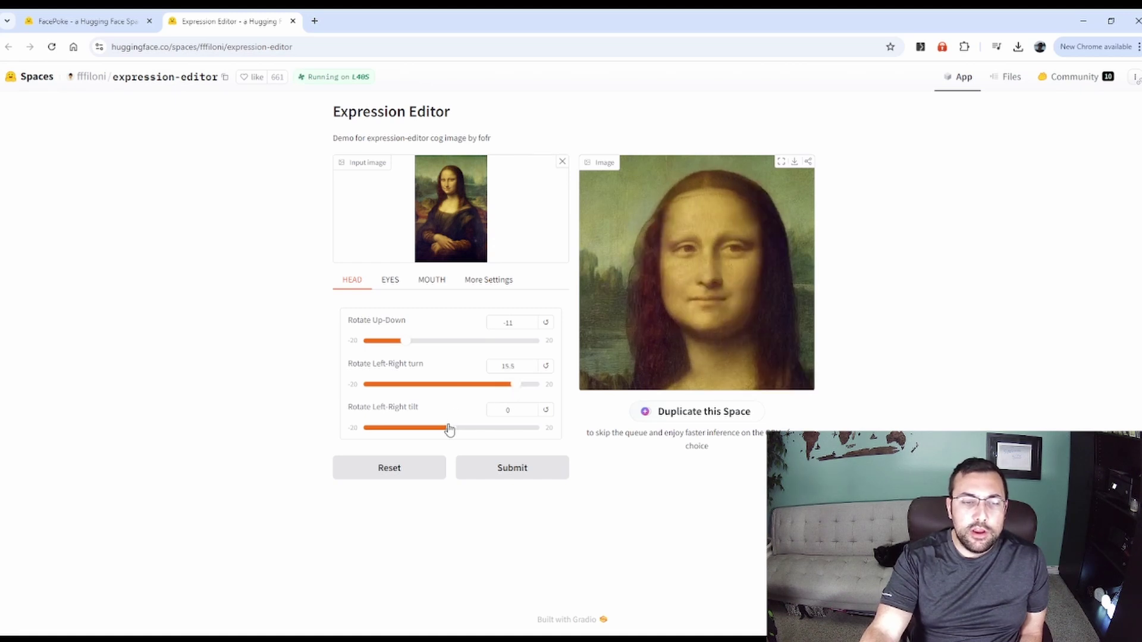
{"action": "left_click_drag", "start_coordinate": [449, 429], "coordinate": [410, 426]}
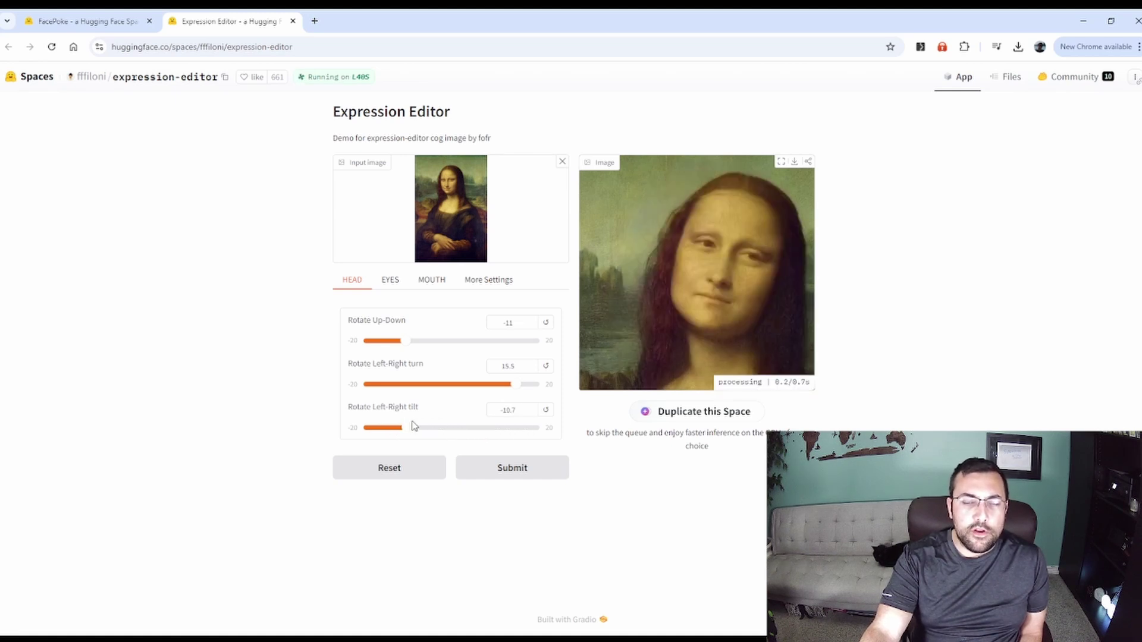
{"action": "left_click", "coordinate": [395, 284]}
Step: Set Eyebrow to 6.8, Blink to 4, Pupil X to -3 and Pupil Y to -8
{"action": "left_click_drag", "start_coordinate": [428, 336], "coordinate": [480, 349]}
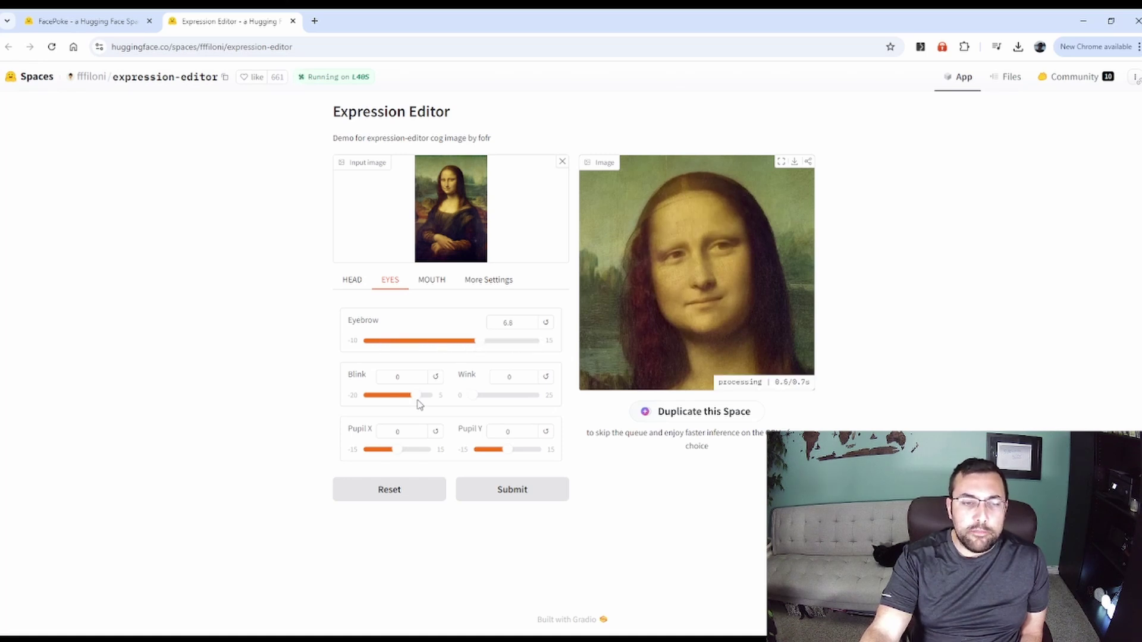
{"action": "mouse_move", "coordinate": [420, 398]}
{"action": "left_mouse_down"}
{"action": "mouse_move", "coordinate": [372, 400]}
{"action": "mouse_move", "coordinate": [438, 400]}
{"action": "left_mouse_up"}
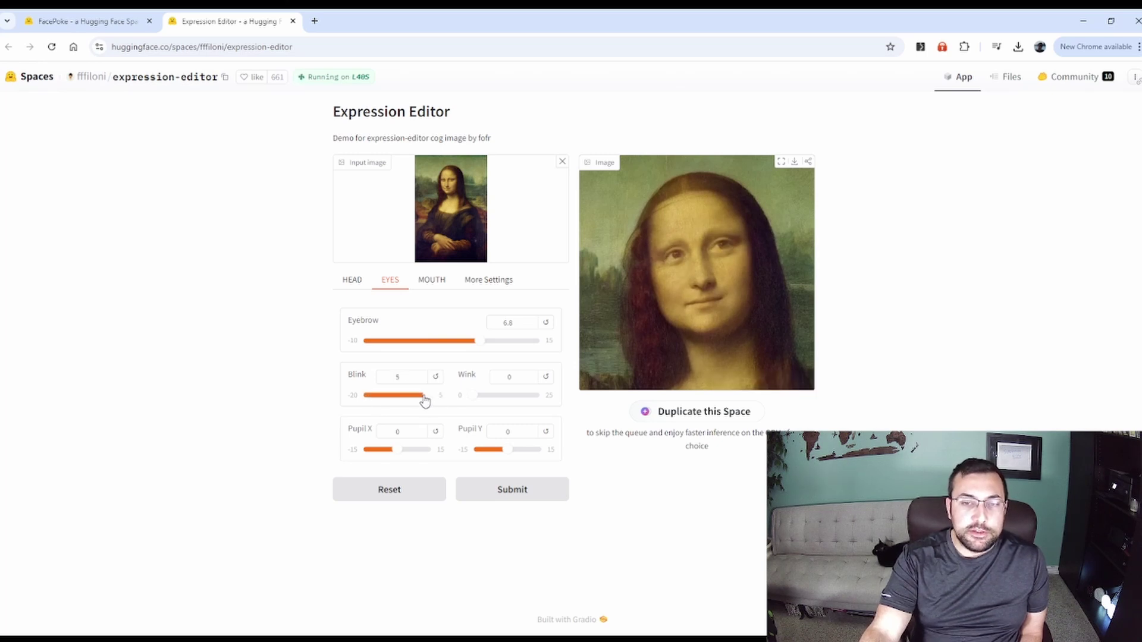
{"action": "mouse_move", "coordinate": [484, 398]}
{"action": "left_mouse_down"}
{"action": "mouse_move", "coordinate": [519, 399]}
{"action": "mouse_move", "coordinate": [466, 397]}
{"action": "left_mouse_up"}
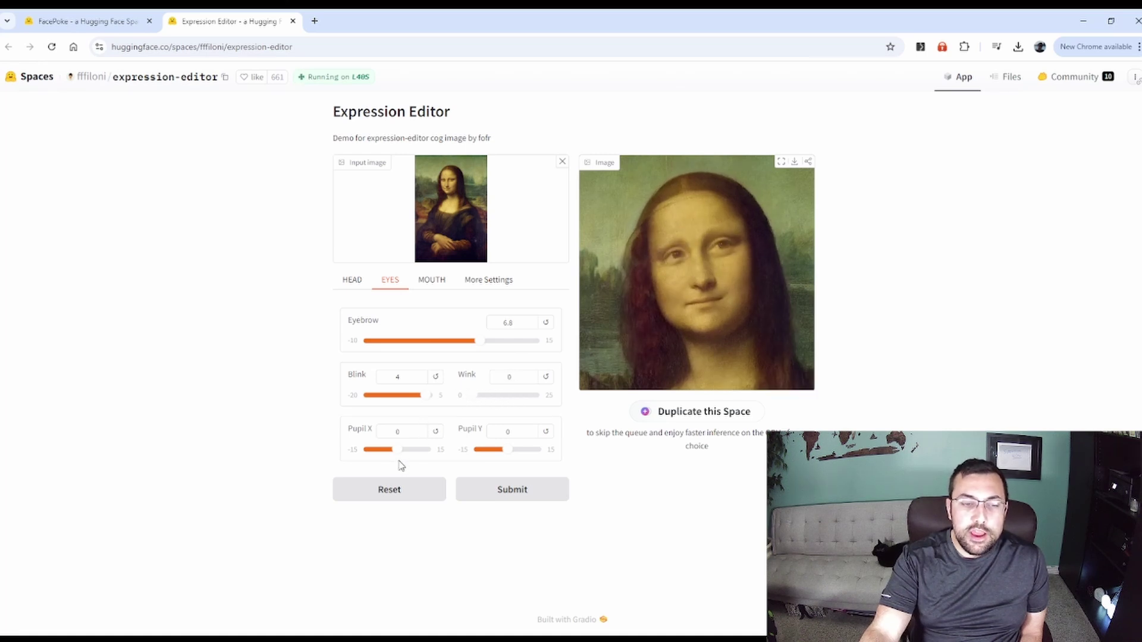
{"action": "mouse_move", "coordinate": [399, 455]}
{"action": "left_mouse_down"}
{"action": "mouse_move", "coordinate": [369, 454]}
{"action": "mouse_move", "coordinate": [391, 454]}
{"action": "left_mouse_up"}
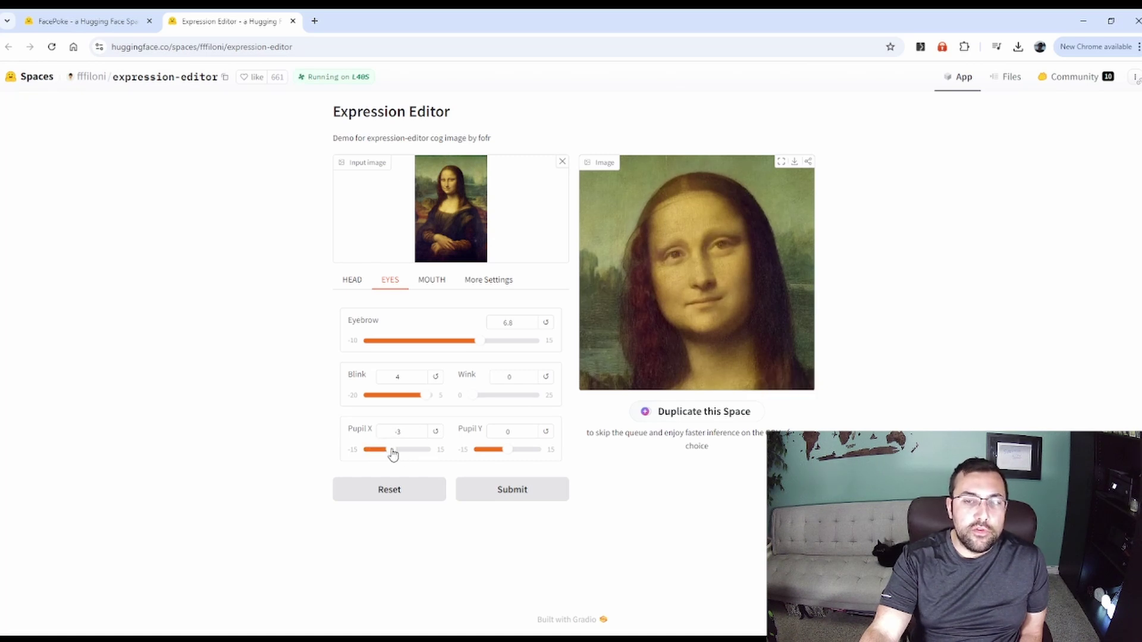
{"action": "left_click_drag", "start_coordinate": [498, 455], "coordinate": [493, 455]}
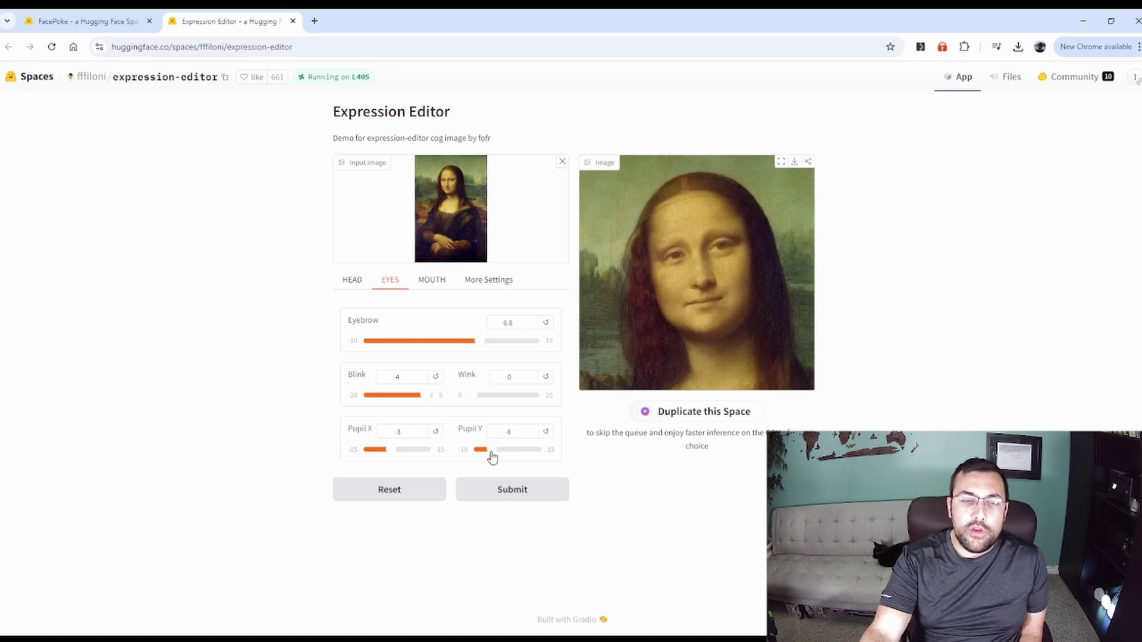
{"action": "left_click", "coordinate": [444, 287]}
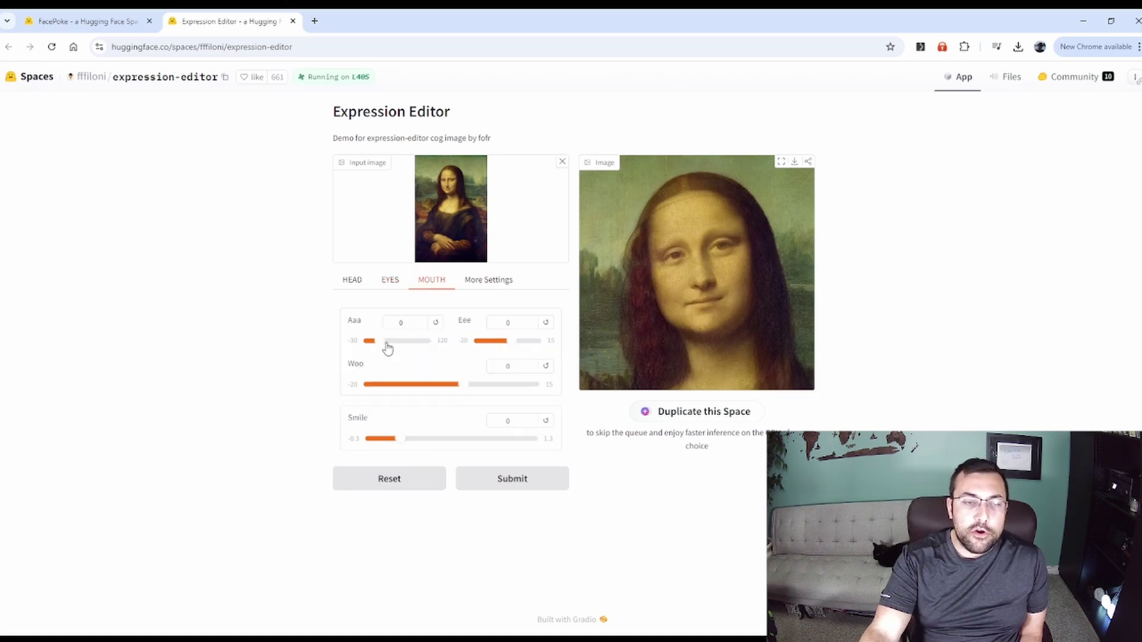
Step: Set the mouth to Aaa 46, Eee 5.6, Woo 15 and Smile 1.3
{"action": "left_click_drag", "start_coordinate": [387, 348], "coordinate": [421, 351]}
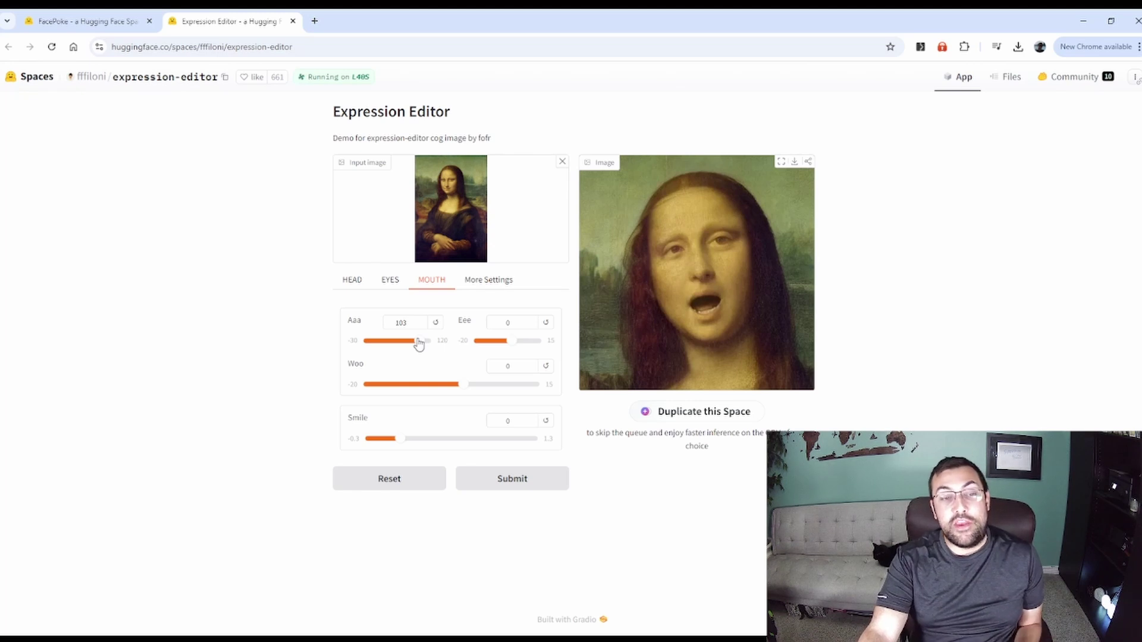
{"action": "mouse_move", "coordinate": [418, 344]}
{"action": "left_mouse_down"}
{"action": "mouse_move", "coordinate": [380, 342]}
{"action": "mouse_move", "coordinate": [438, 342]}
{"action": "mouse_move", "coordinate": [398, 344]}
{"action": "left_mouse_up"}
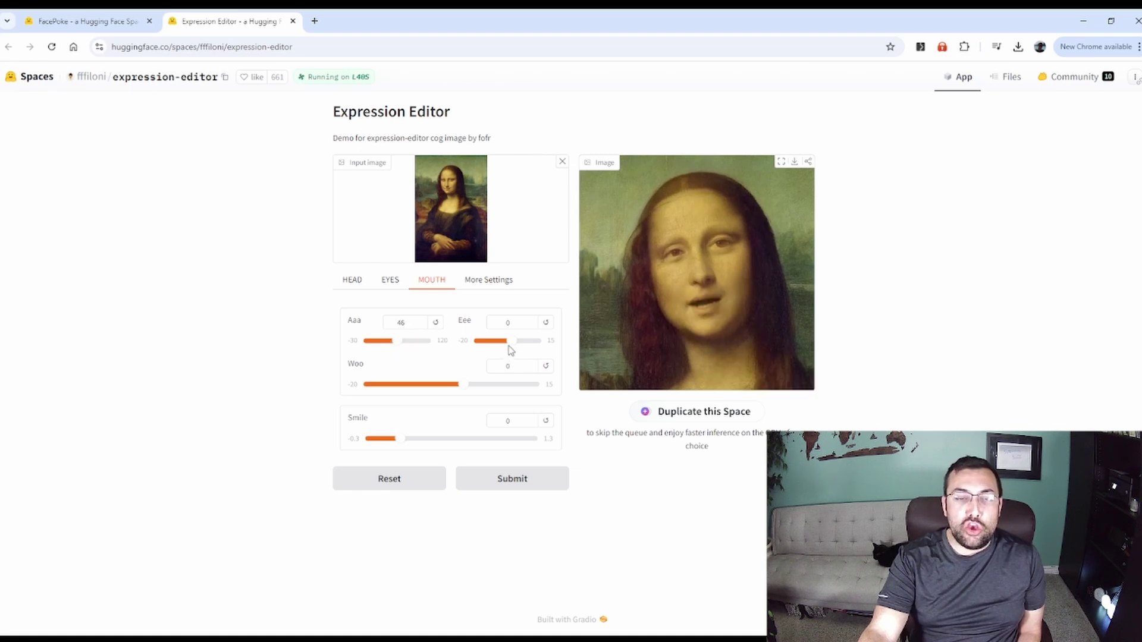
{"action": "mouse_move", "coordinate": [508, 349]}
{"action": "left_mouse_down"}
{"action": "mouse_move", "coordinate": [487, 346]}
{"action": "mouse_move", "coordinate": [520, 344]}
{"action": "left_mouse_up"}
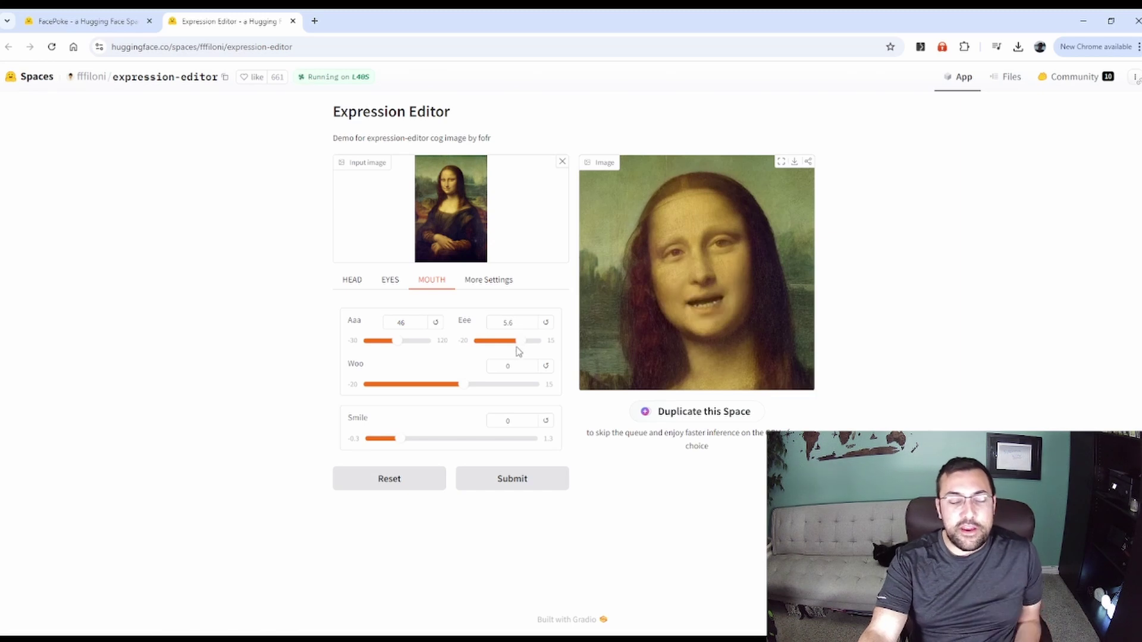
{"action": "left_click_drag", "start_coordinate": [468, 387], "coordinate": [551, 385]}
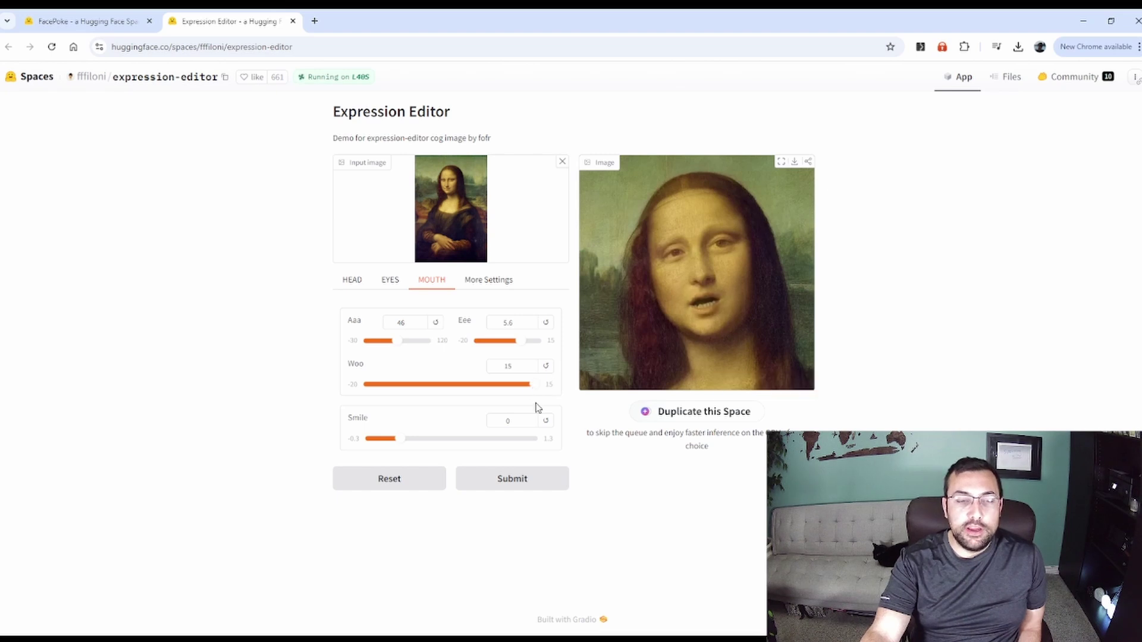
{"action": "left_click_drag", "start_coordinate": [404, 443], "coordinate": [541, 445]}
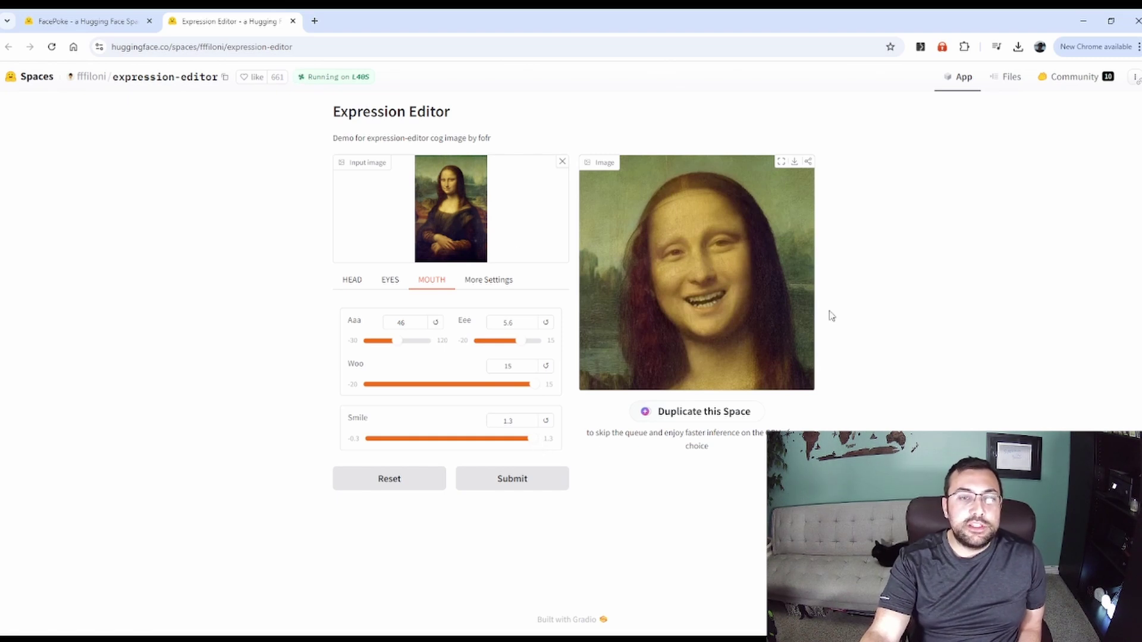
Step: Check More Settings, return to the HEAD sliders, and clear the Mona Lisa input image
{"action": "left_click", "coordinate": [504, 285]}
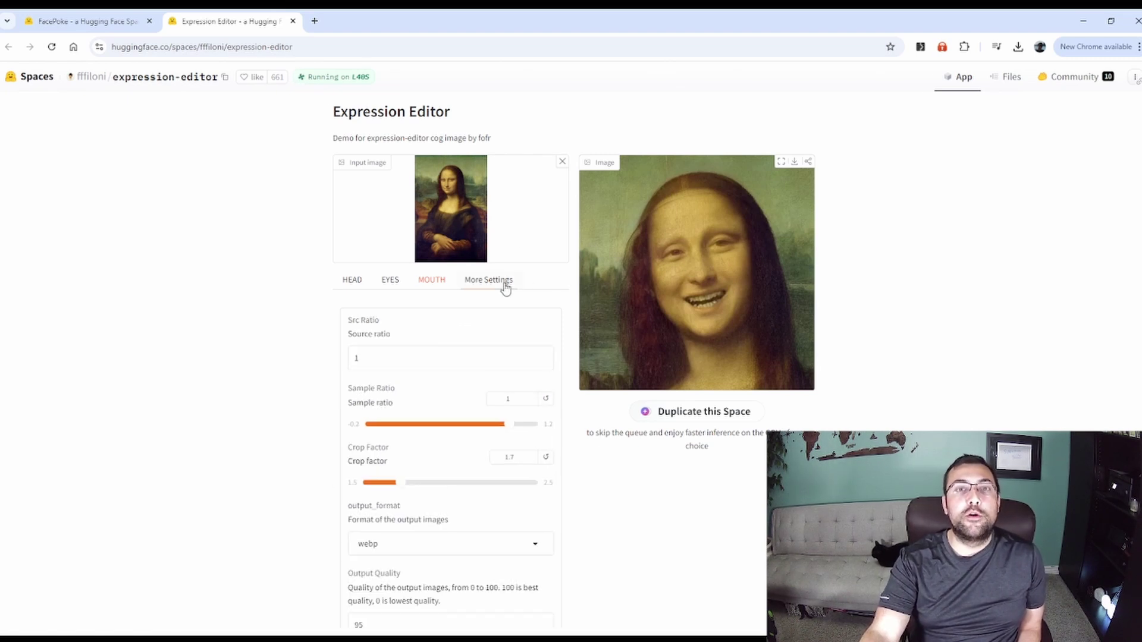
{"action": "scroll", "coordinate": [535, 359], "scroll_direction": "down", "scroll_amount": 1}
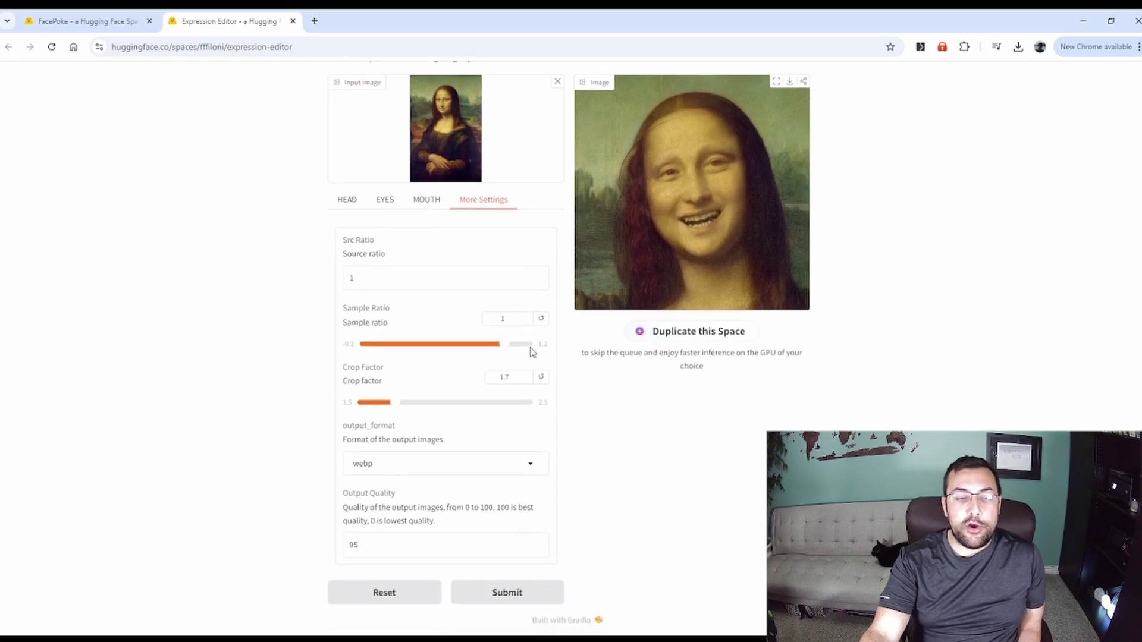
{"action": "scroll", "coordinate": [531, 352], "scroll_direction": "up", "scroll_amount": 1}
{"action": "left_click", "coordinate": [349, 282]}
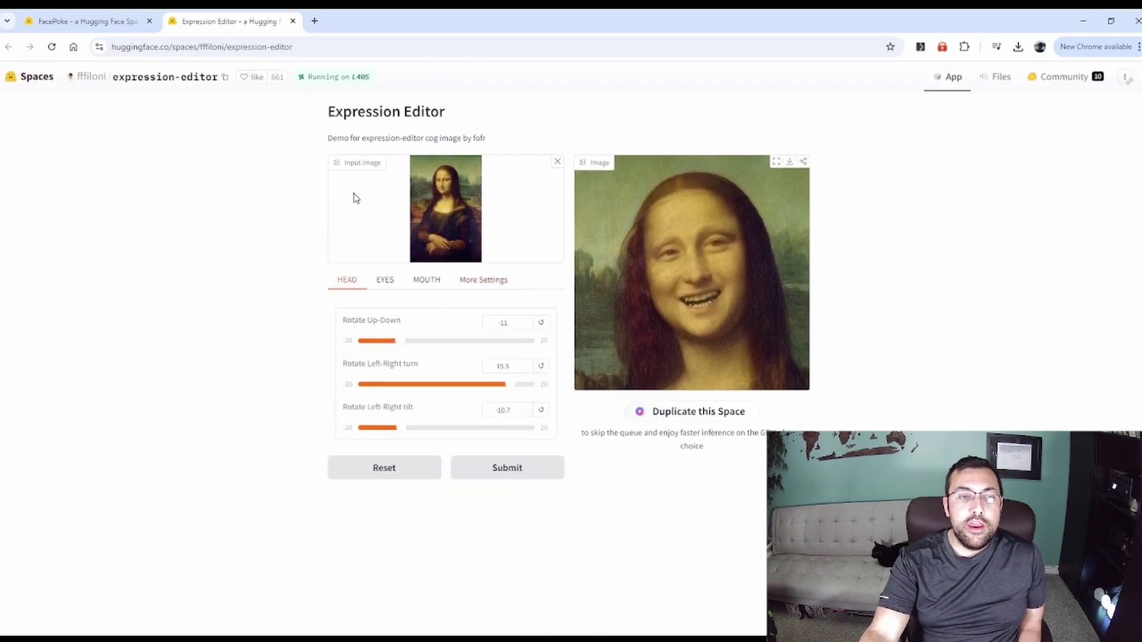
{"action": "left_click", "coordinate": [558, 162]}
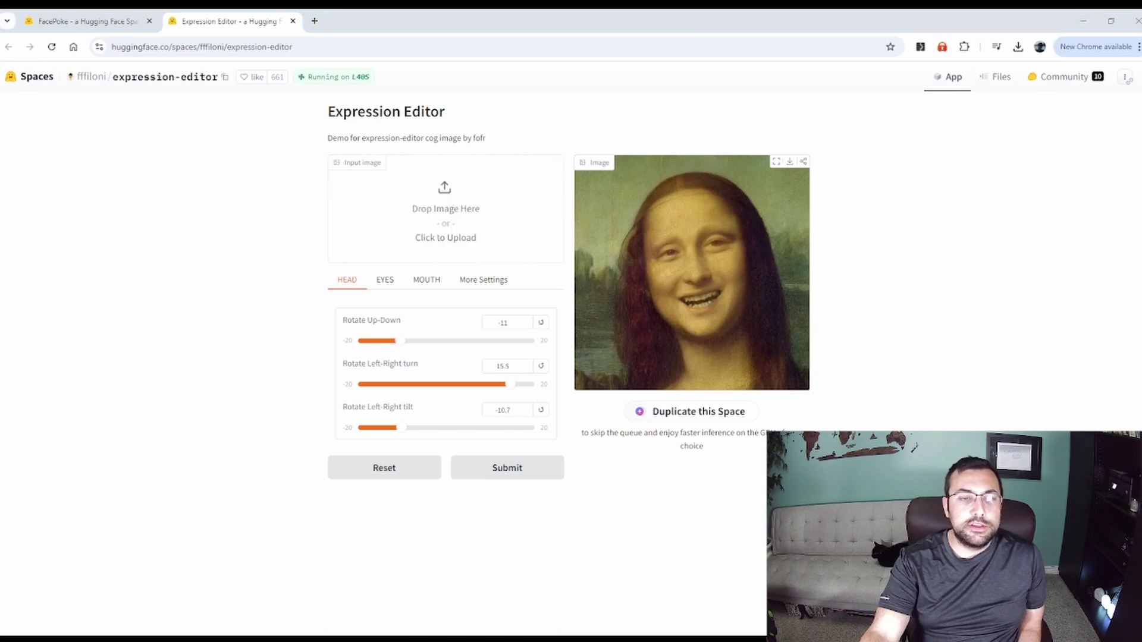
Step: Paste a woman's portrait as input, generate, and turn her head left-right to -8
{"action": "key", "text": "ctrl+v"}
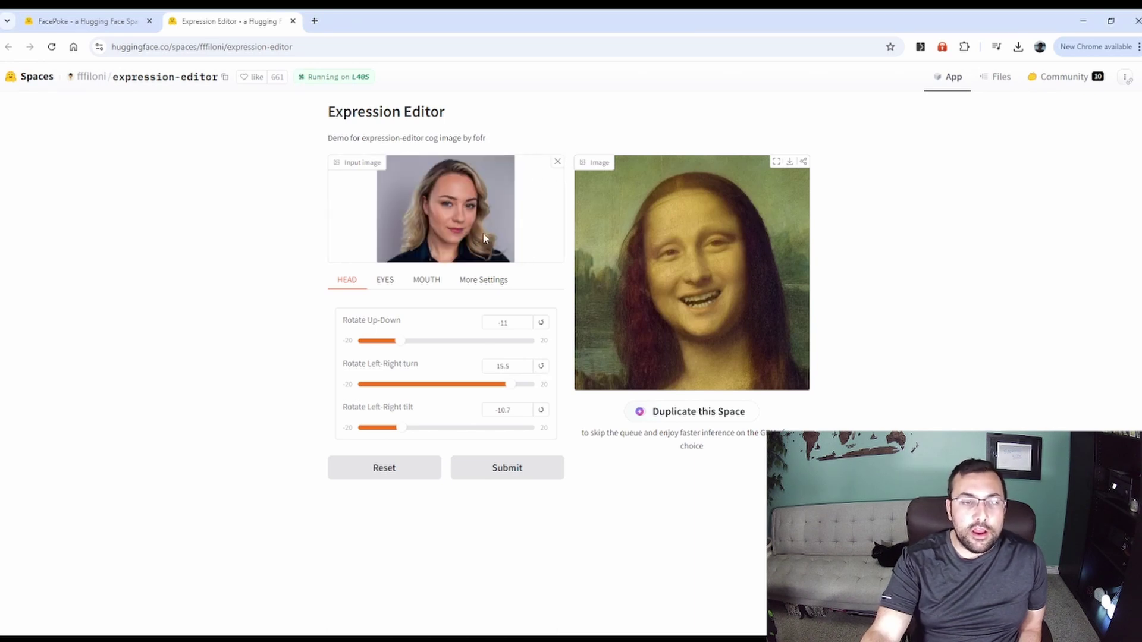
{"action": "left_click", "coordinate": [502, 474]}
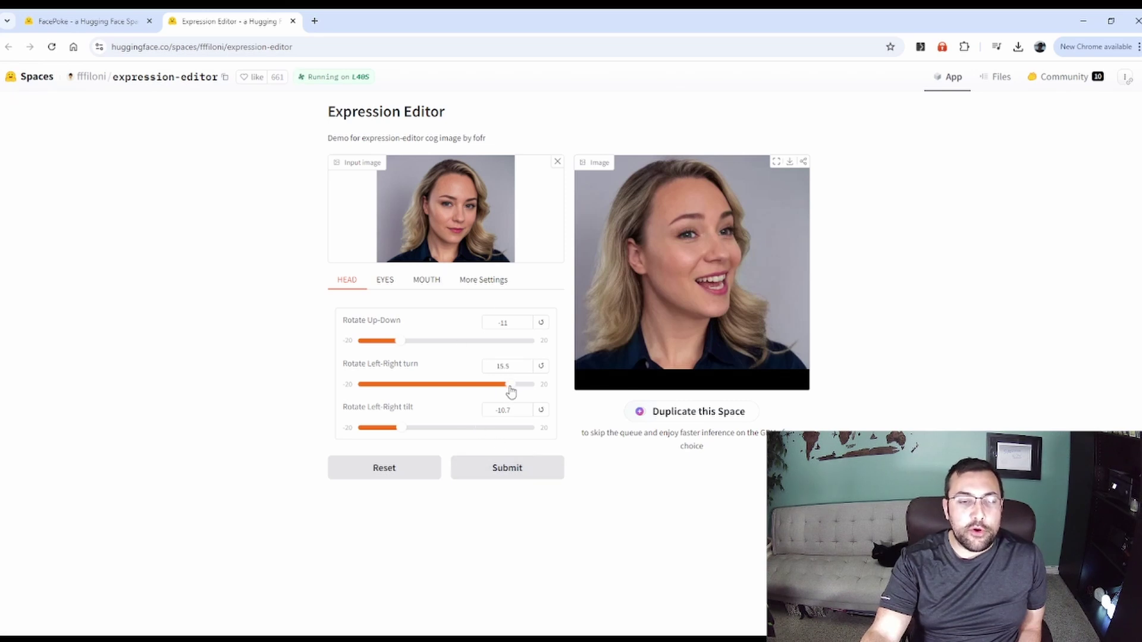
{"action": "left_click_drag", "start_coordinate": [510, 390], "coordinate": [414, 390]}
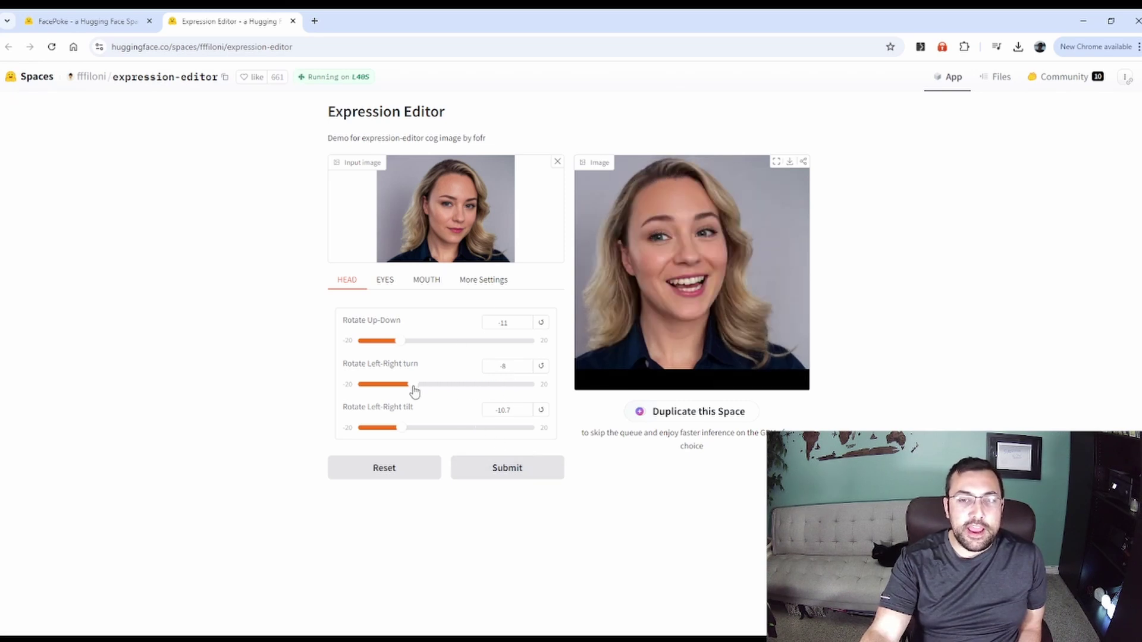
Step: Lower the woman's eyebrows and adjust her blink amount
{"action": "left_click", "coordinate": [394, 286]}
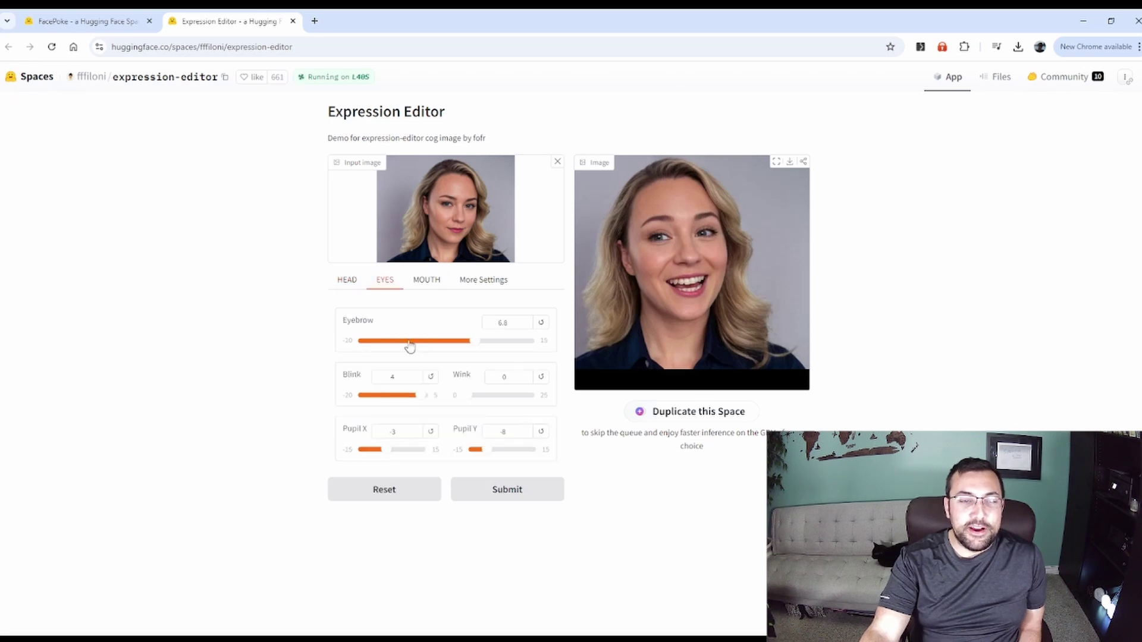
{"action": "left_click_drag", "start_coordinate": [484, 343], "coordinate": [377, 351]}
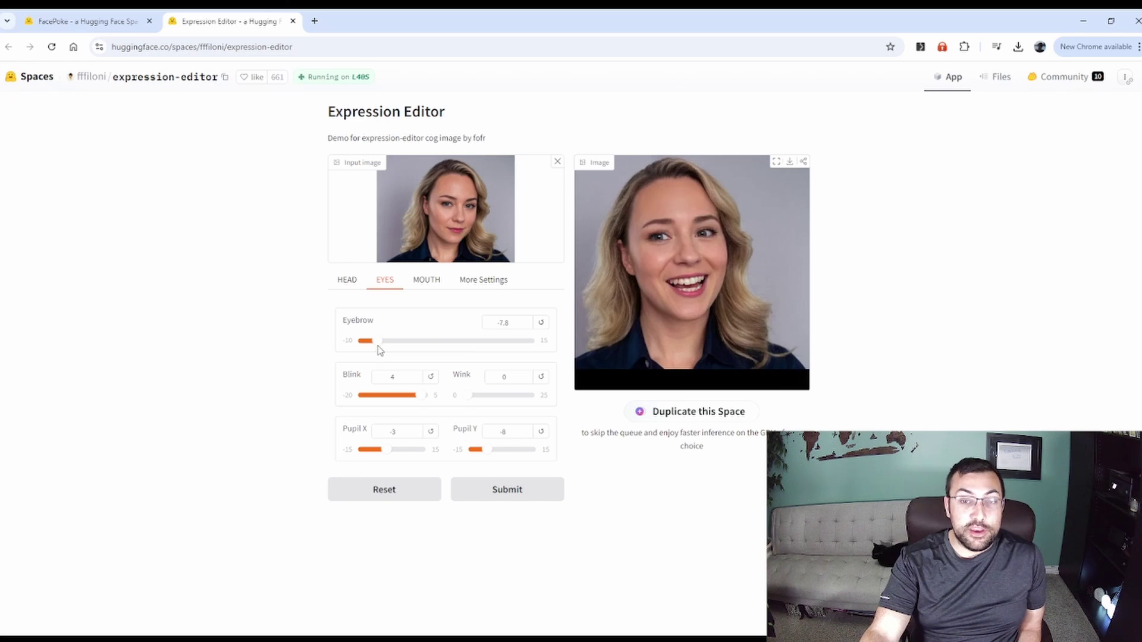
{"action": "mouse_move", "coordinate": [423, 398]}
{"action": "left_mouse_down"}
{"action": "mouse_move", "coordinate": [390, 400]}
{"action": "mouse_move", "coordinate": [408, 405]}
{"action": "left_mouse_up"}
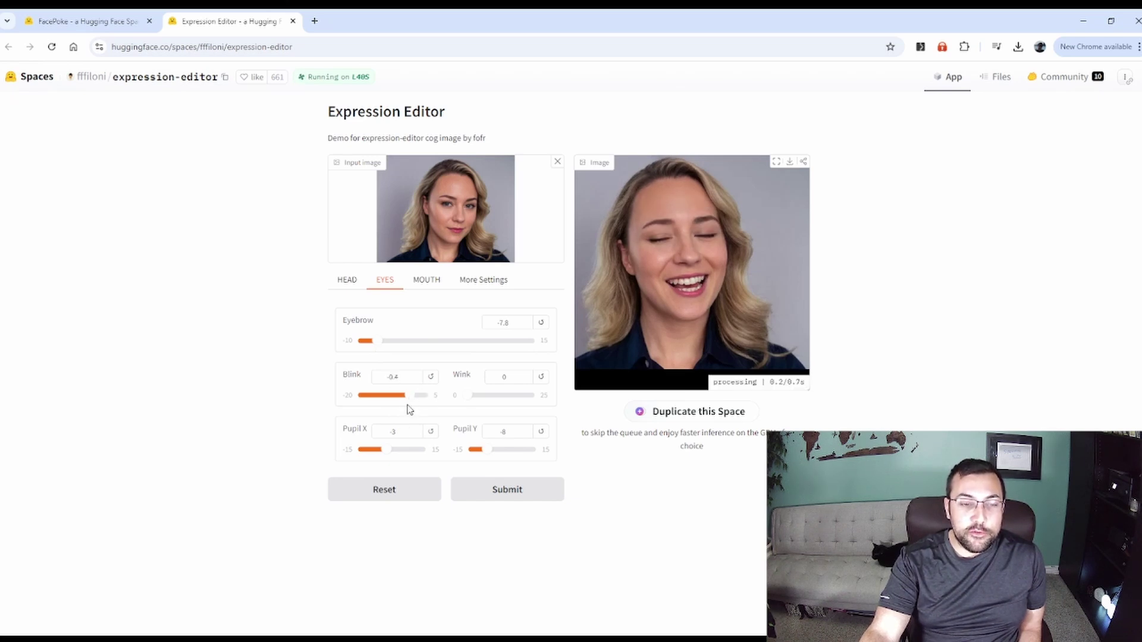
Step: Set Smile to 0.42, Woo to -4.7 and open the mouth fully to Aaa 120
{"action": "left_click", "coordinate": [427, 281]}
{"action": "left_click_drag", "start_coordinate": [521, 446], "coordinate": [436, 438]}
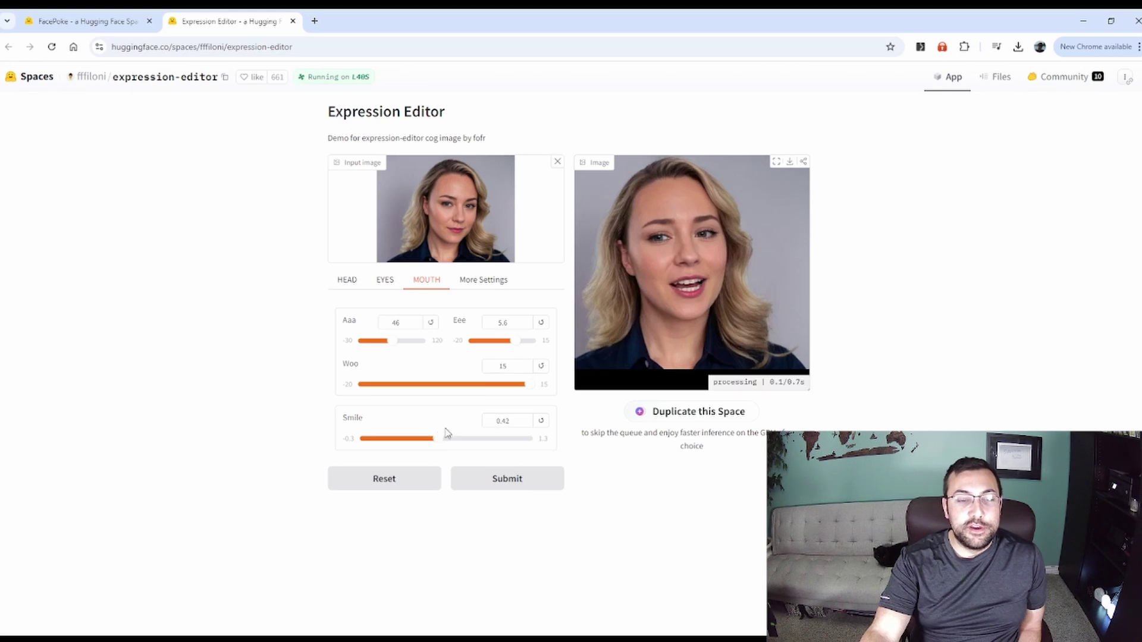
{"action": "left_click_drag", "start_coordinate": [523, 384], "coordinate": [437, 392]}
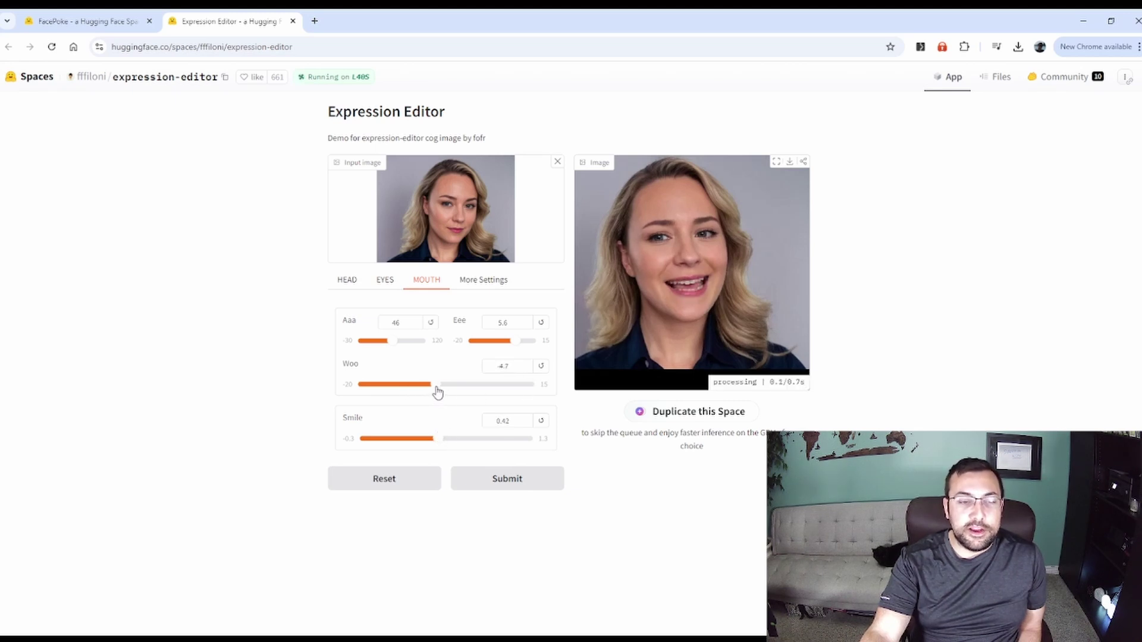
{"action": "left_click_drag", "start_coordinate": [398, 345], "coordinate": [437, 344]}
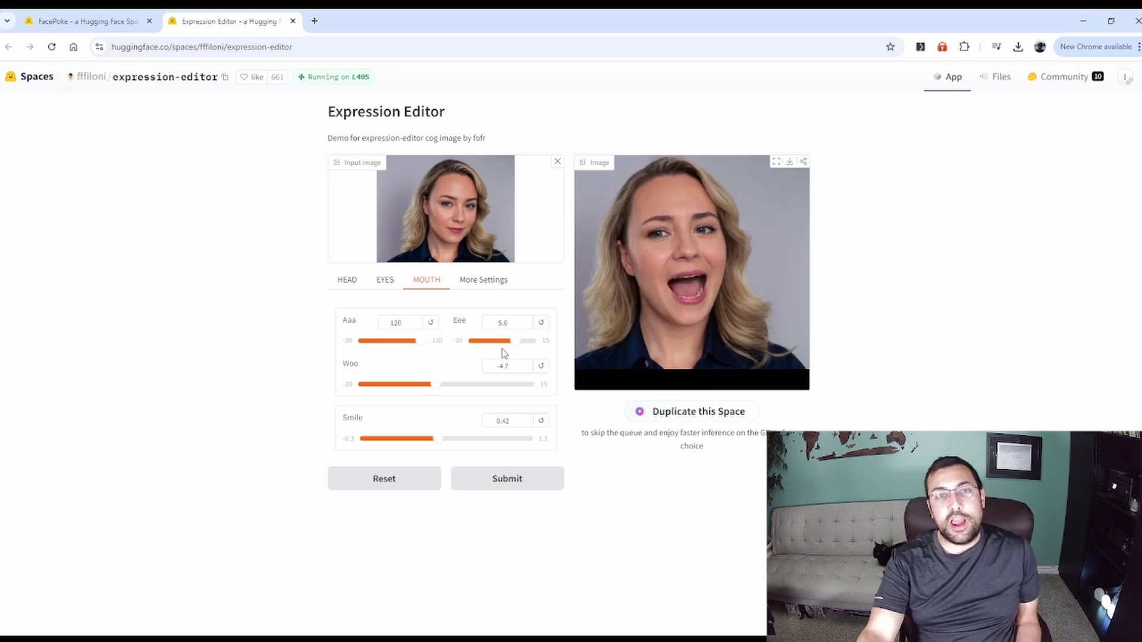
Step: Switch to FacePoke and load a man's portrait photo
{"action": "left_click", "coordinate": [108, 21]}
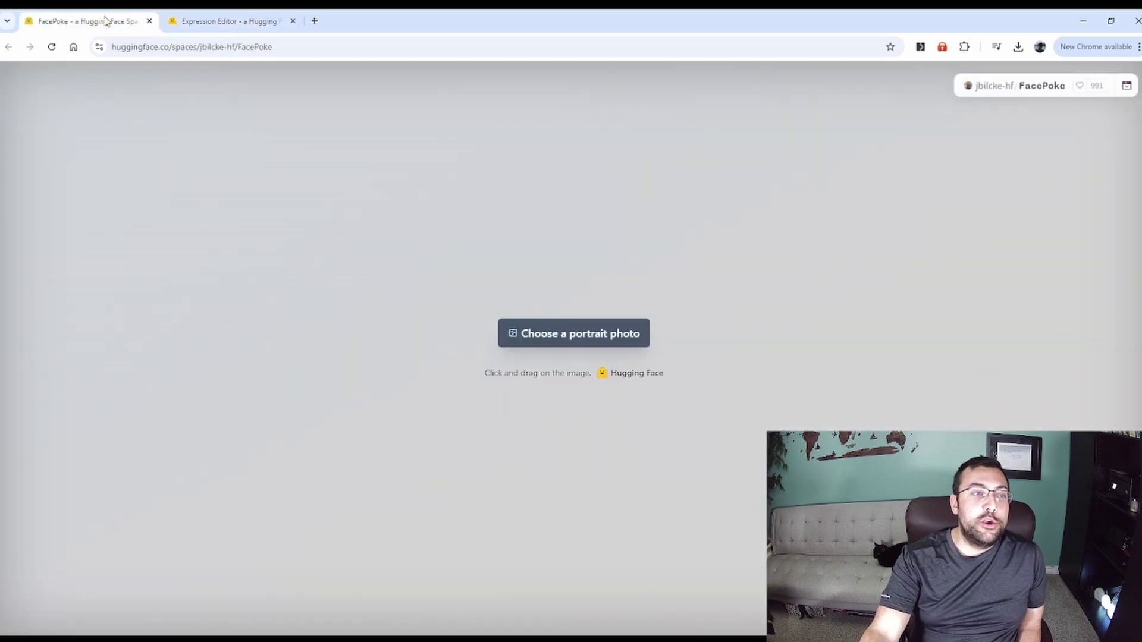
{"action": "left_click", "coordinate": [231, 20]}
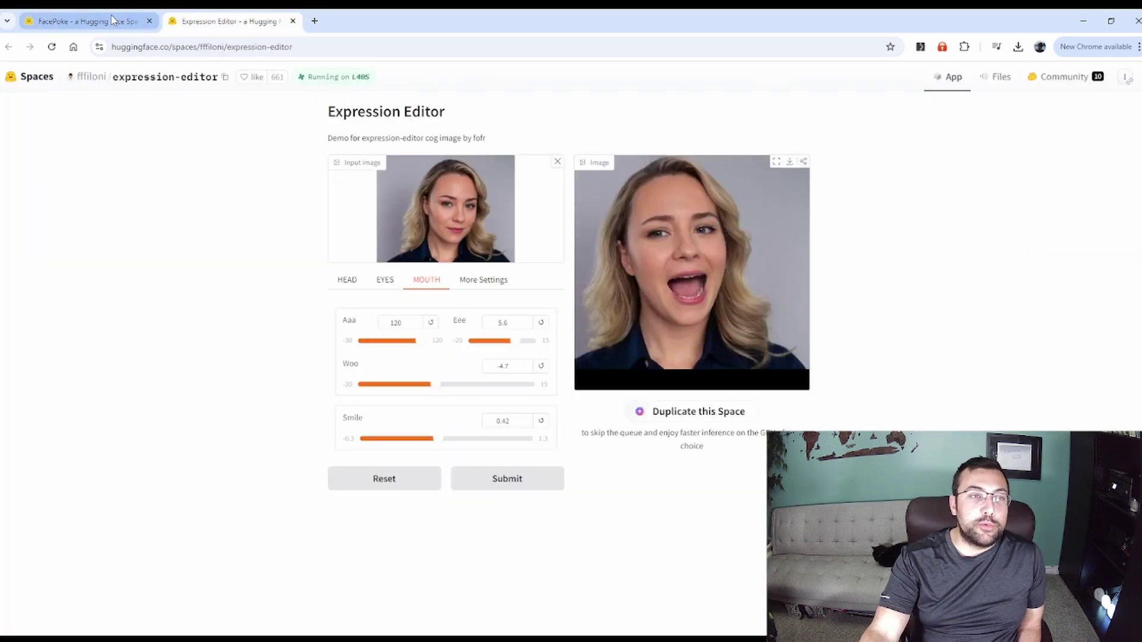
{"action": "left_click", "coordinate": [93, 25]}
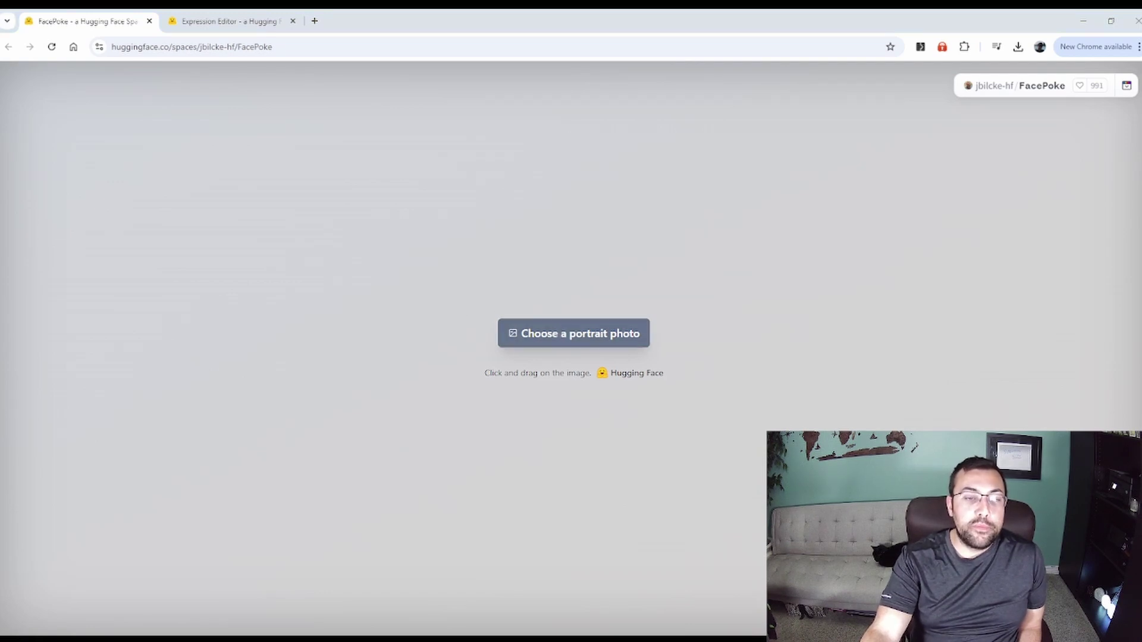
{"action": "left_click", "coordinate": [537, 329]}
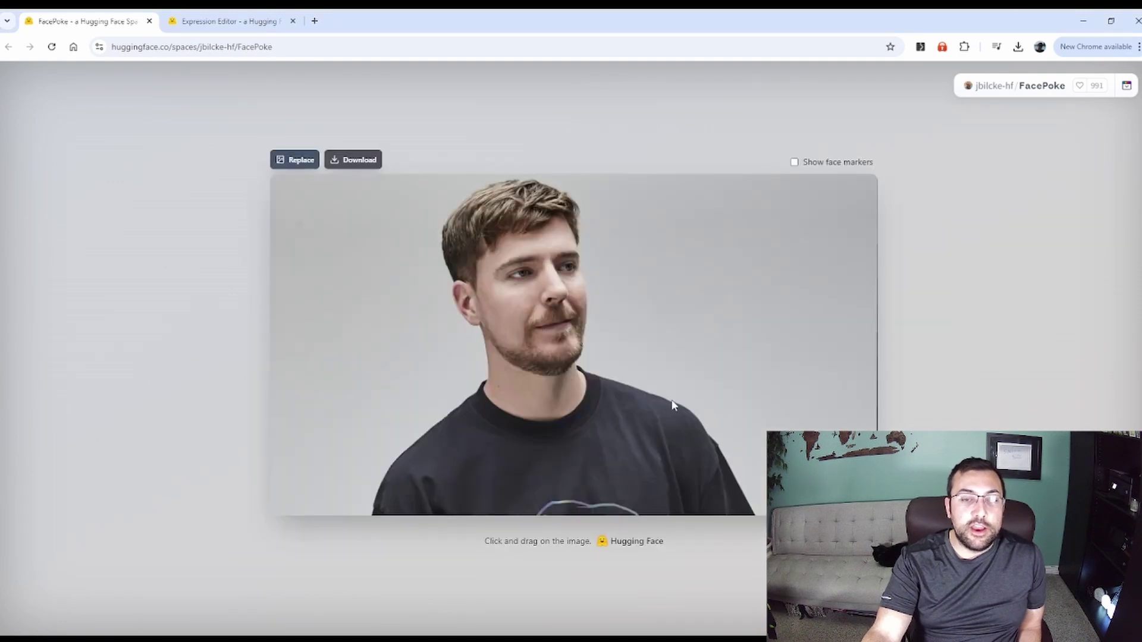
Step: Drag the man's face to re-pose his head, raise his right brow and widen his mouth
{"action": "left_click_drag", "start_coordinate": [672, 406], "coordinate": [646, 419]}
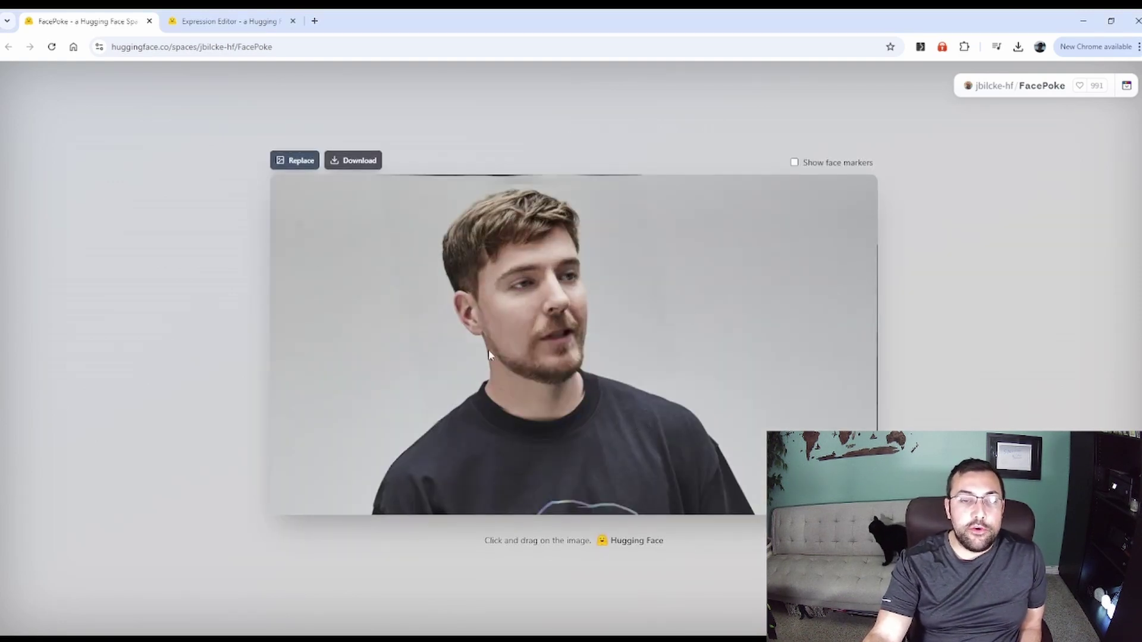
{"action": "left_click_drag", "start_coordinate": [360, 371], "coordinate": [365, 291]}
{"action": "left_click_drag", "start_coordinate": [608, 301], "coordinate": [452, 329]}
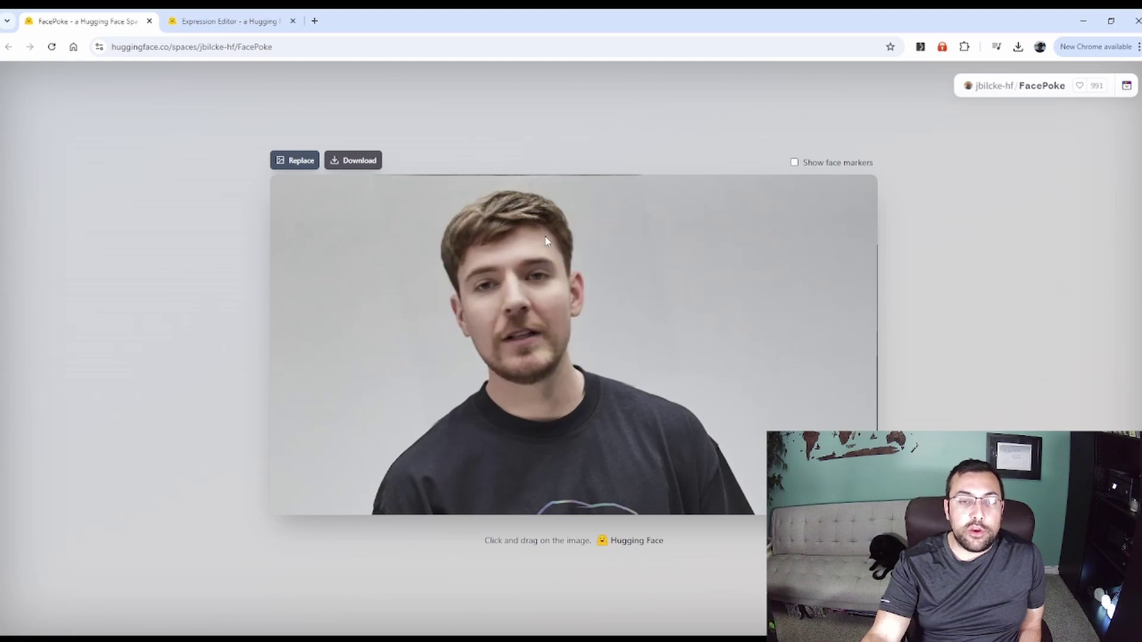
{"action": "left_click_drag", "start_coordinate": [549, 267], "coordinate": [546, 239]}
{"action": "left_click_drag", "start_coordinate": [546, 277], "coordinate": [547, 283]}
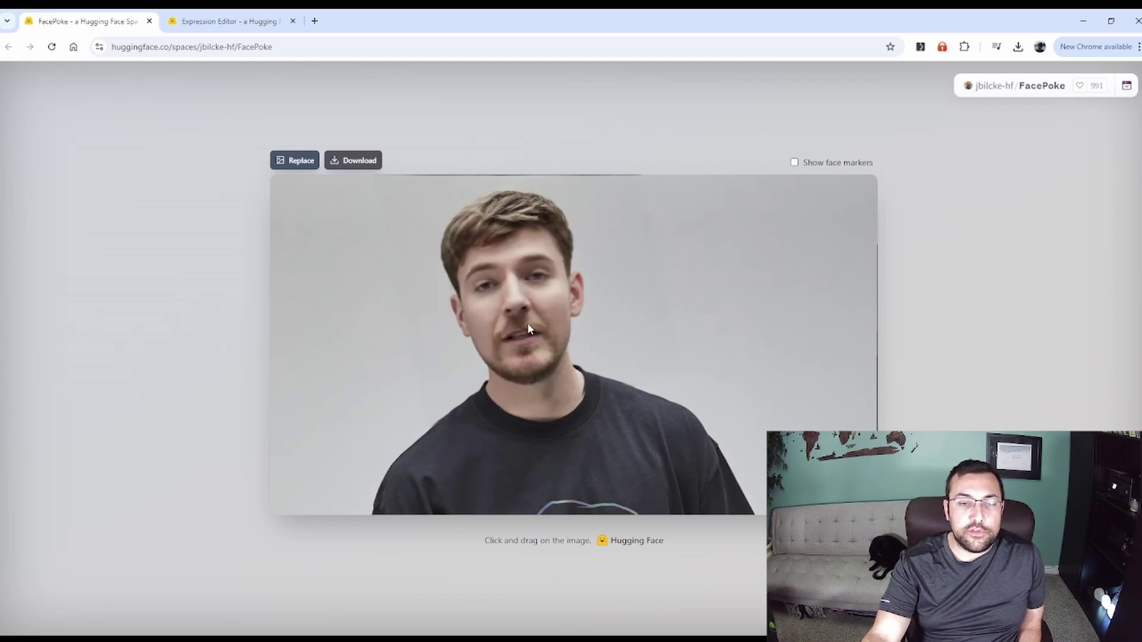
{"action": "left_click_drag", "start_coordinate": [525, 367], "coordinate": [551, 336]}
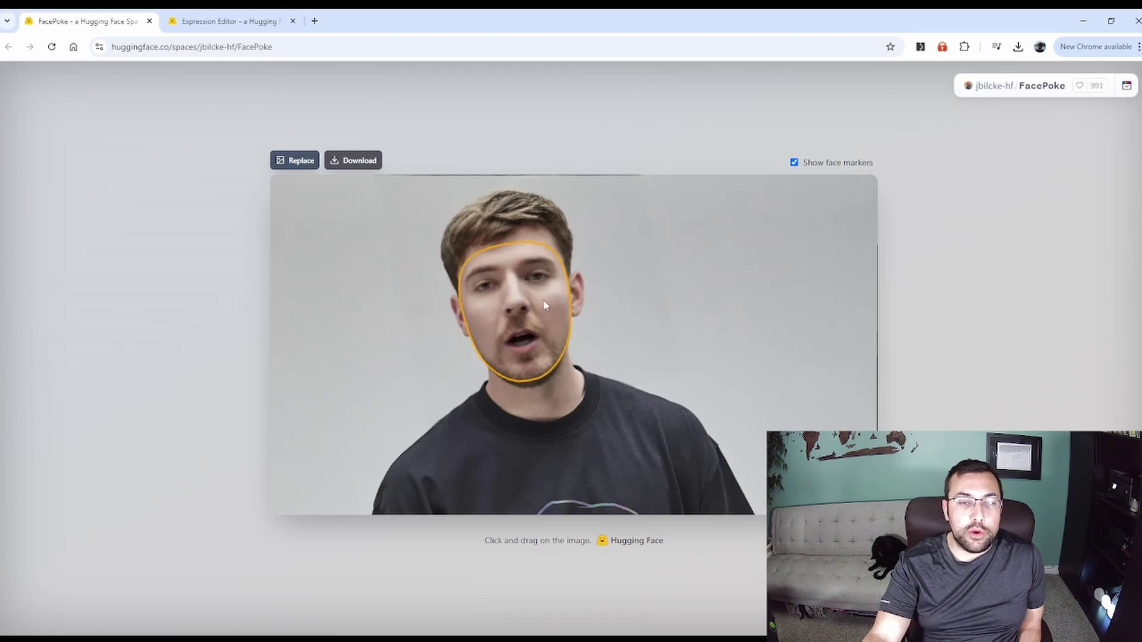
Step: Drag the man's face to turn his head aside and tilt it upward
{"action": "mouse_move", "coordinate": [543, 299]}
{"action": "left_mouse_down"}
{"action": "mouse_move", "coordinate": [595, 308]}
{"action": "mouse_move", "coordinate": [739, 383]}
{"action": "mouse_move", "coordinate": [663, 345]}
{"action": "left_mouse_up"}
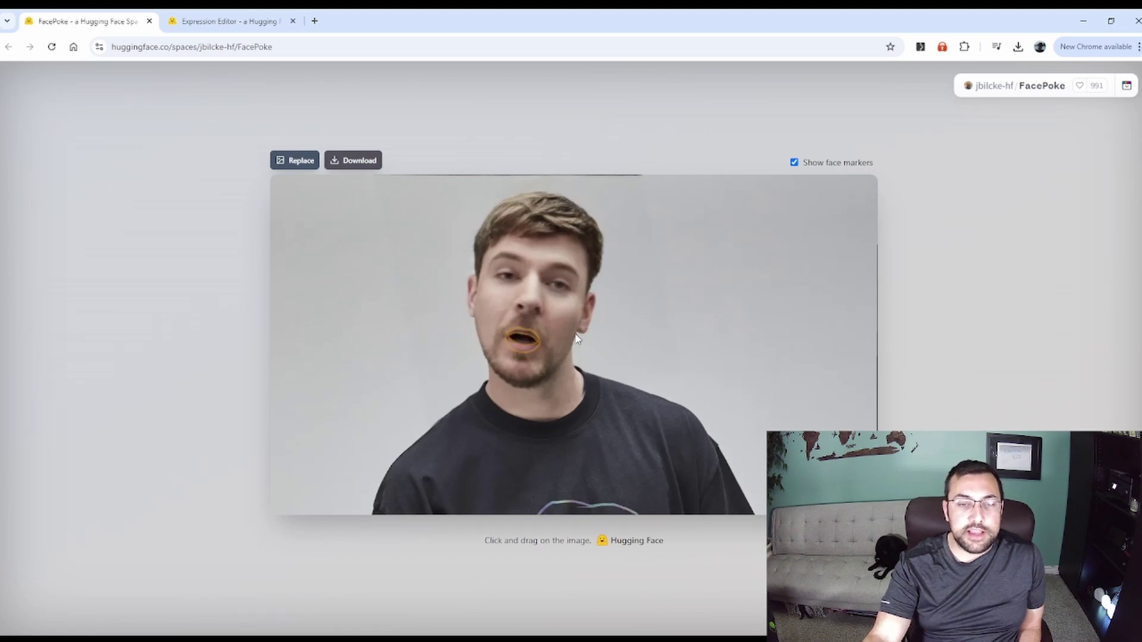
{"action": "left_click_drag", "start_coordinate": [564, 315], "coordinate": [651, 319]}
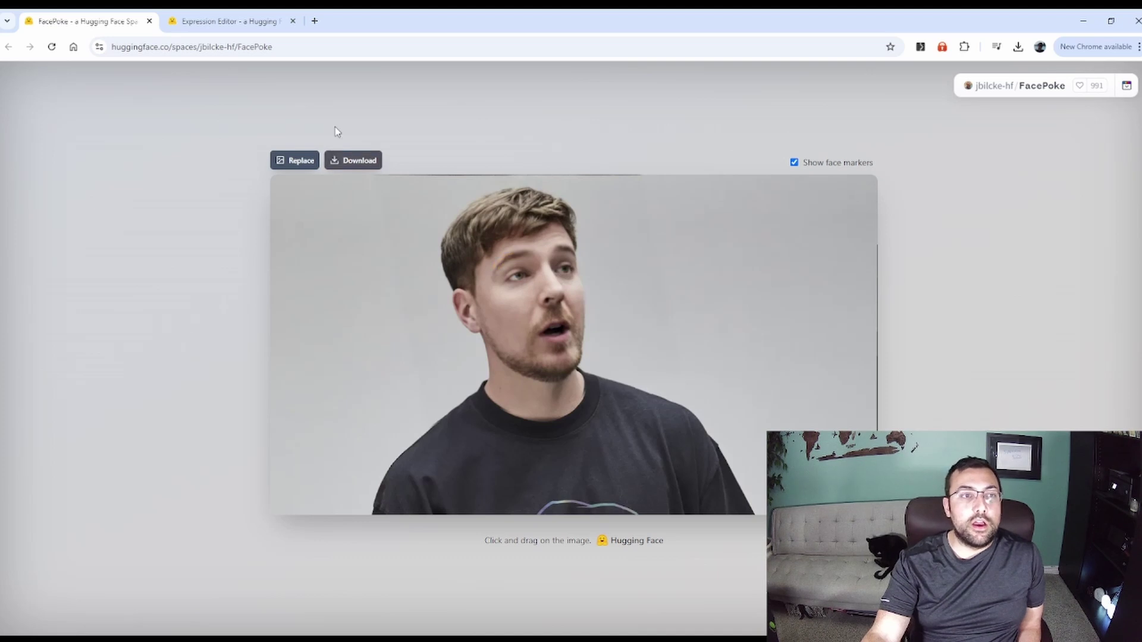
{"action": "left_click", "coordinate": [303, 160]}
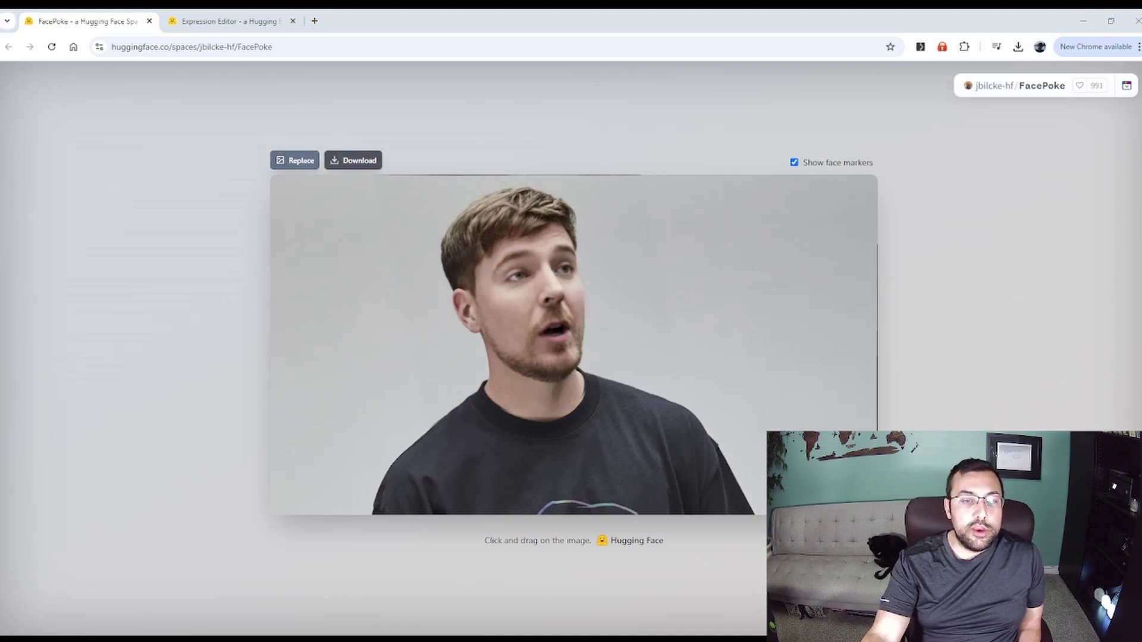
Step: Load the yellow-jacket man behind a tree and drag his face to turn his head left and right
{"action": "key", "text": "Return"}
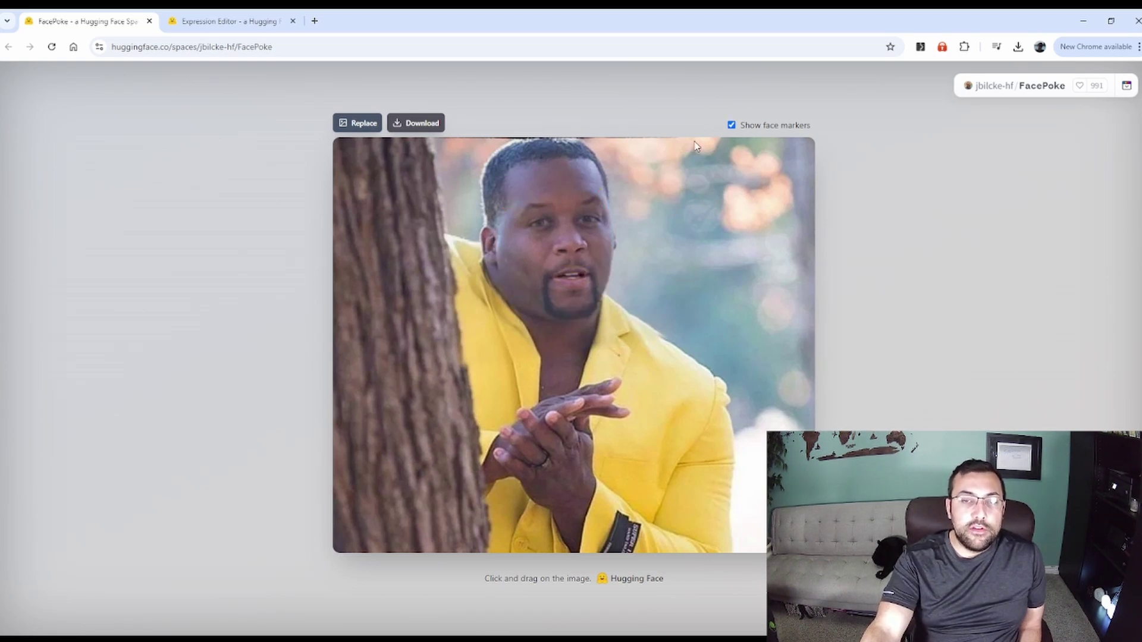
{"action": "left_click_drag", "start_coordinate": [664, 314], "coordinate": [493, 336]}
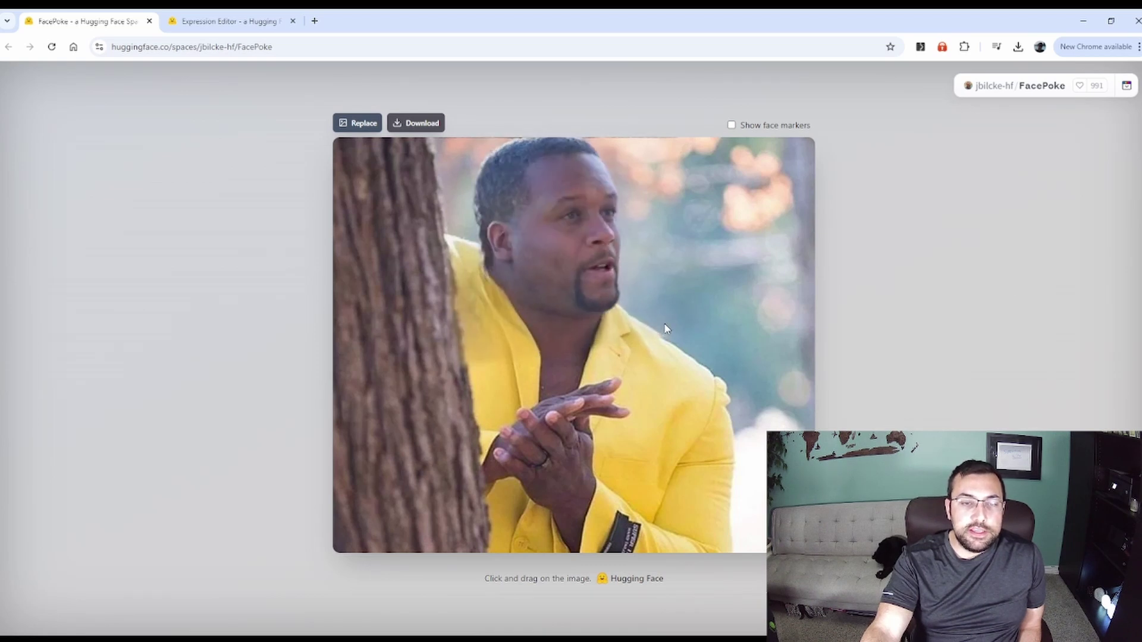
{"action": "left_click_drag", "start_coordinate": [666, 329], "coordinate": [393, 332]}
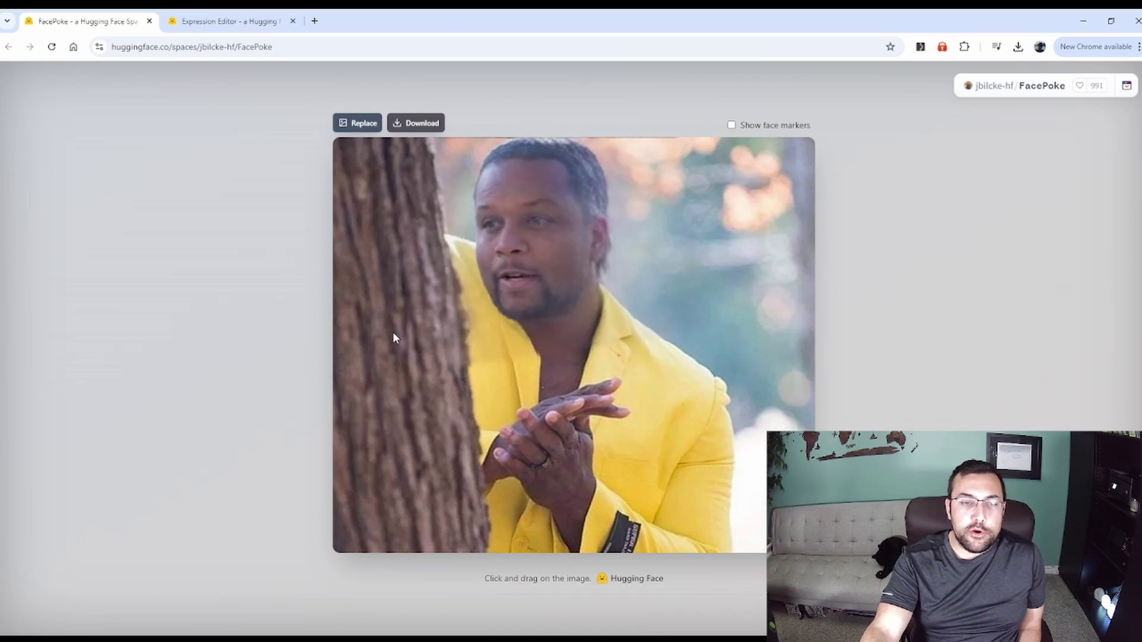
{"action": "left_click_drag", "start_coordinate": [473, 369], "coordinate": [561, 427]}
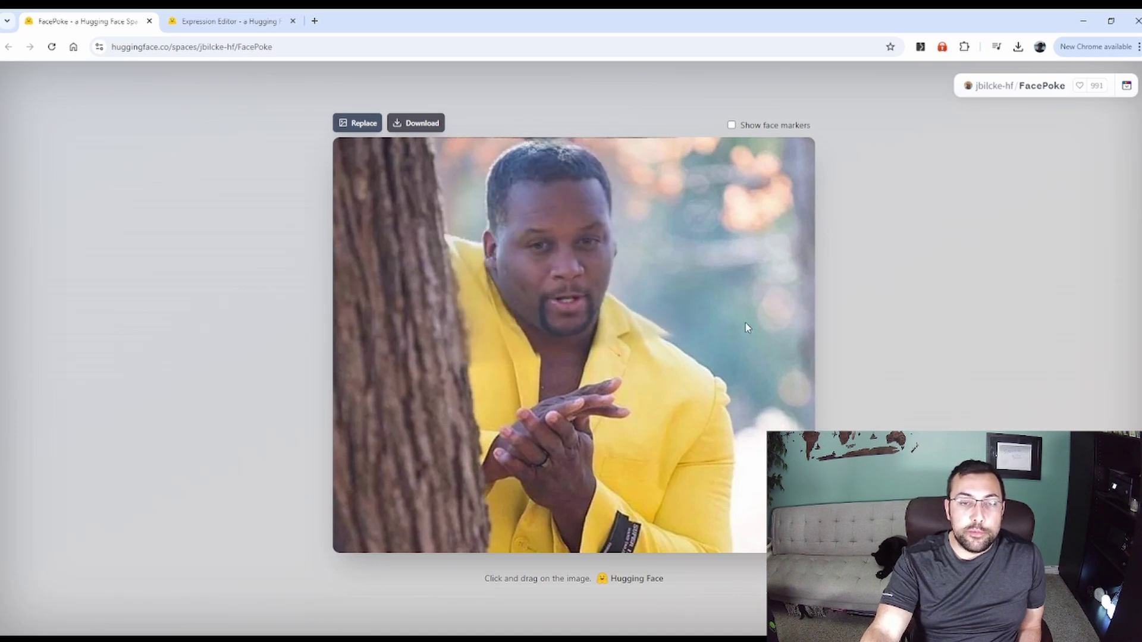